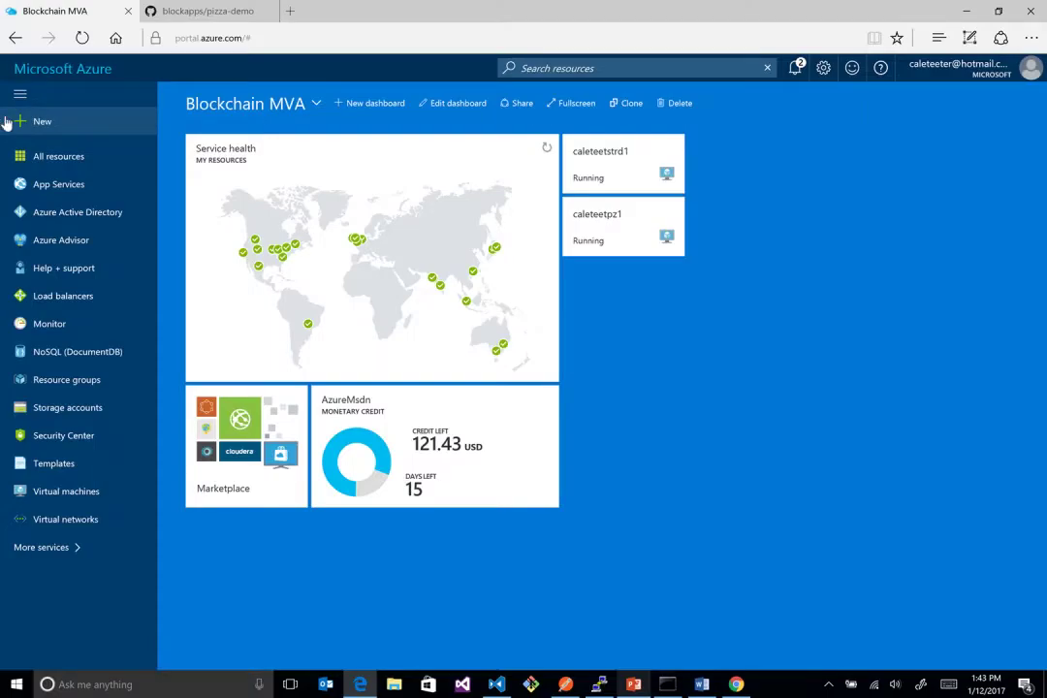
# Search the Azure marketplace for 'strato' and view the STRATO Blockchain Individual Instance offer details
pyautogui.click(8, 121)
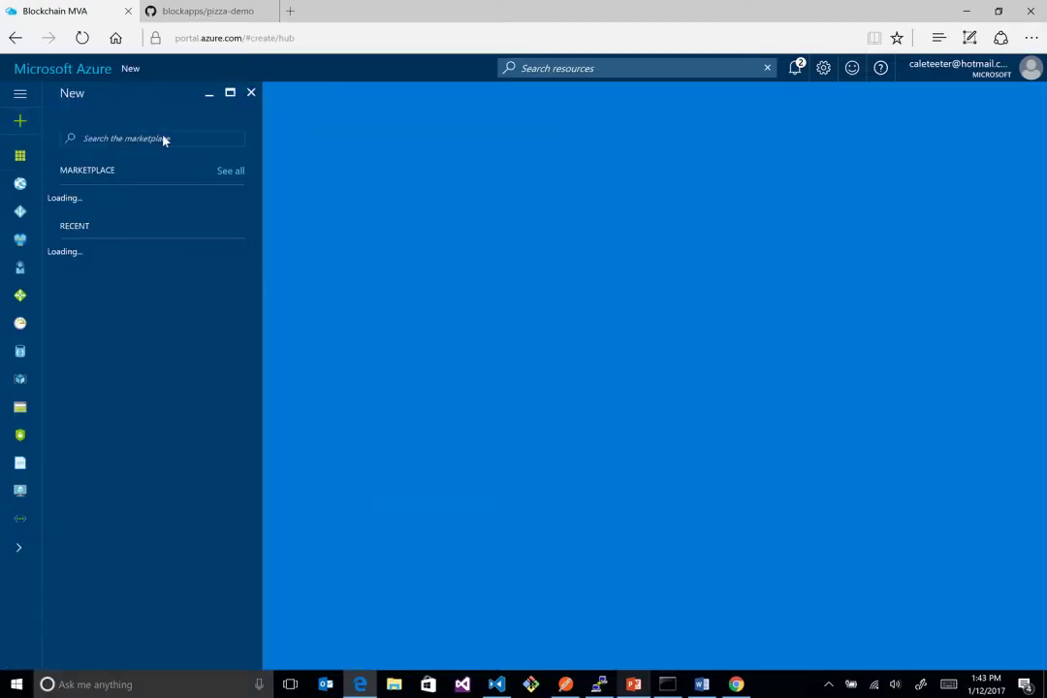
pyautogui.write('strato')
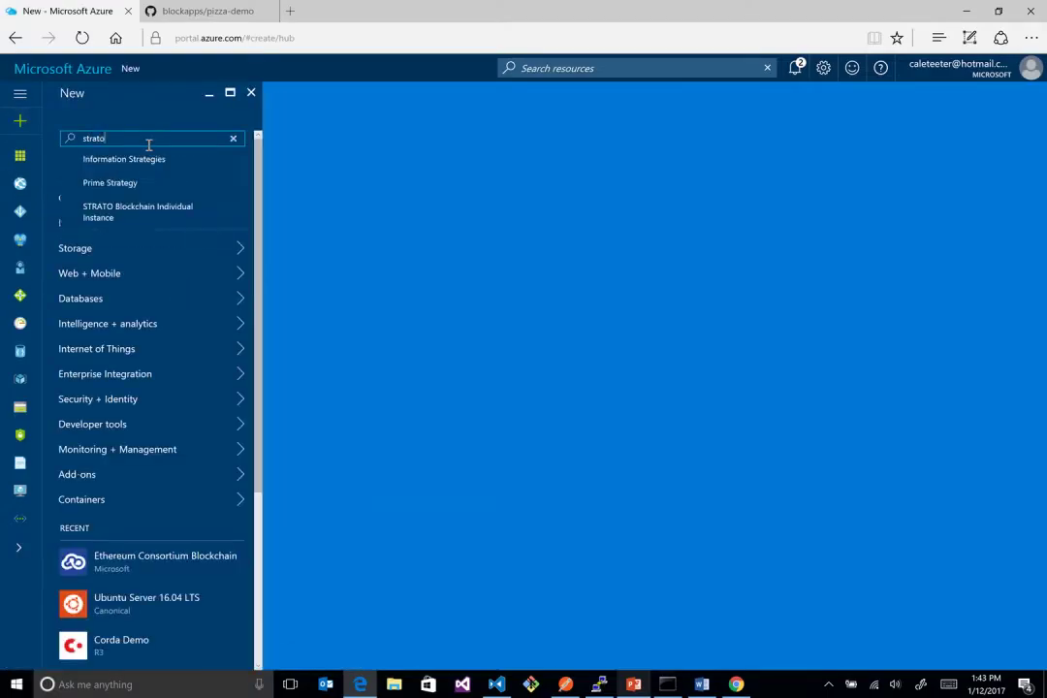
pyautogui.press('Return')
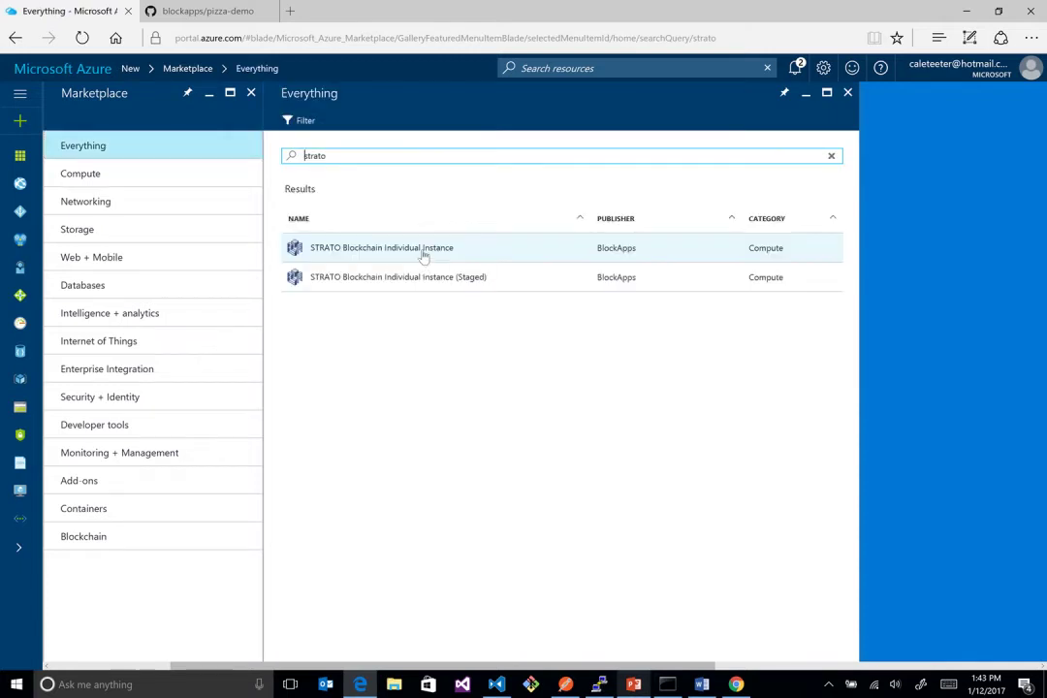
pyautogui.click(388, 247)
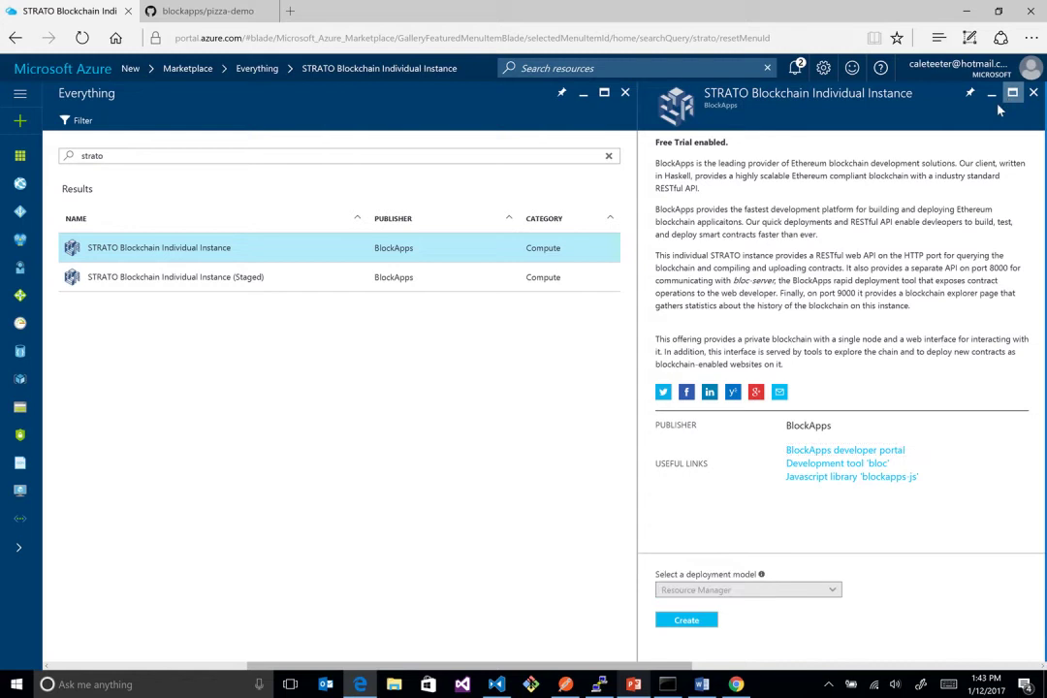
pyautogui.click(1009, 93)
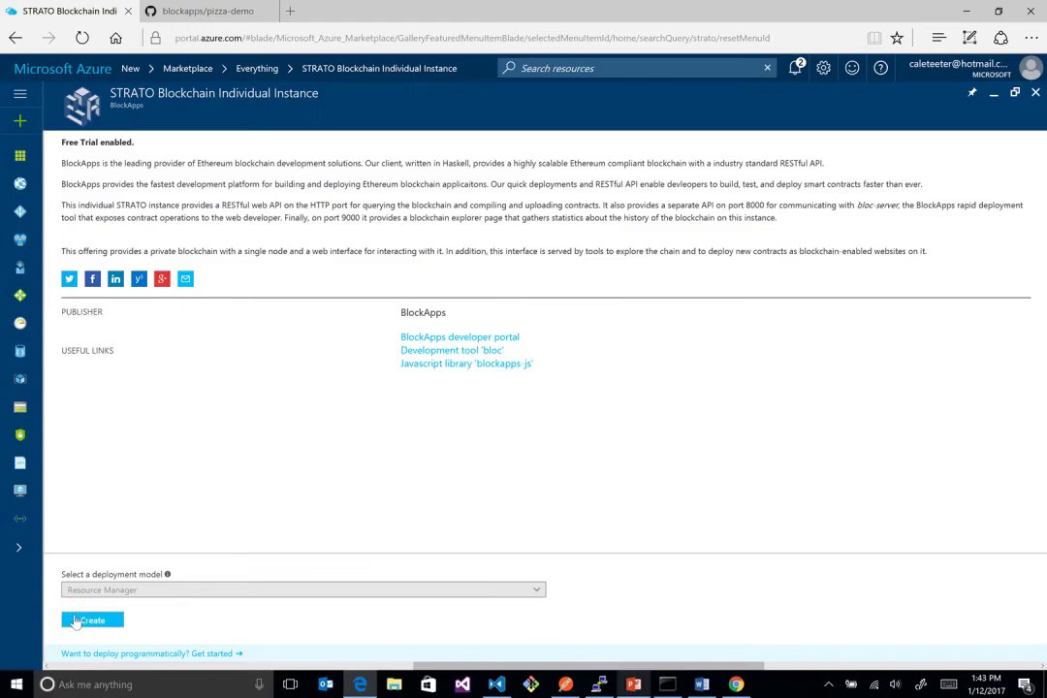
# Return to the Blockchain MVA dashboard, review the pizza-demo repository page, then go back to Azure
pyautogui.click(53, 68)
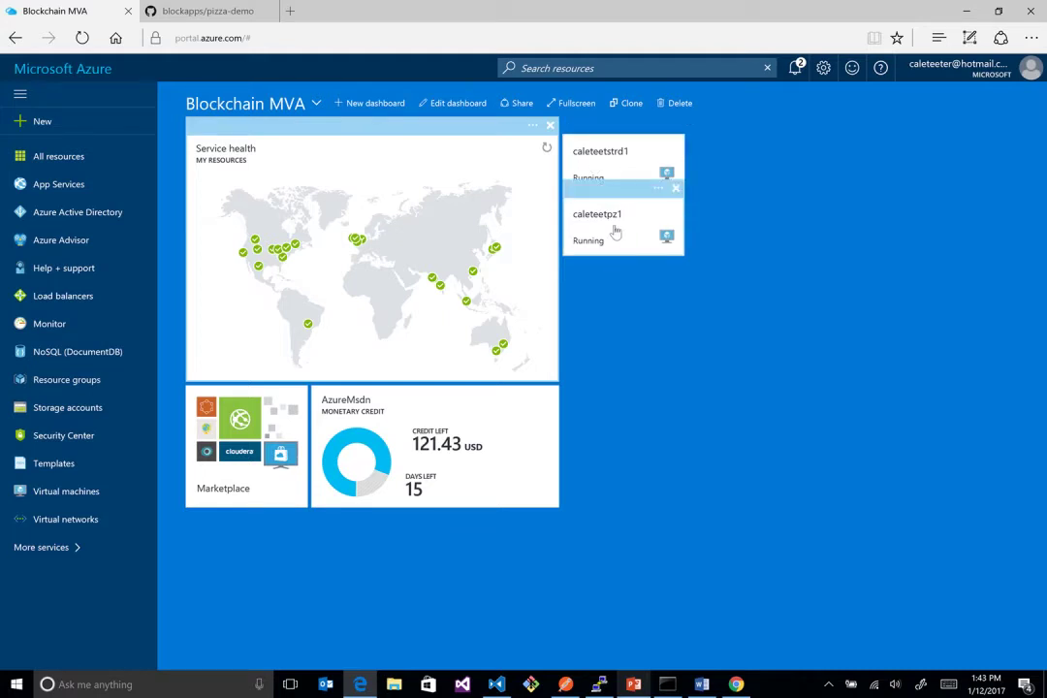
pyautogui.click(206, 10)
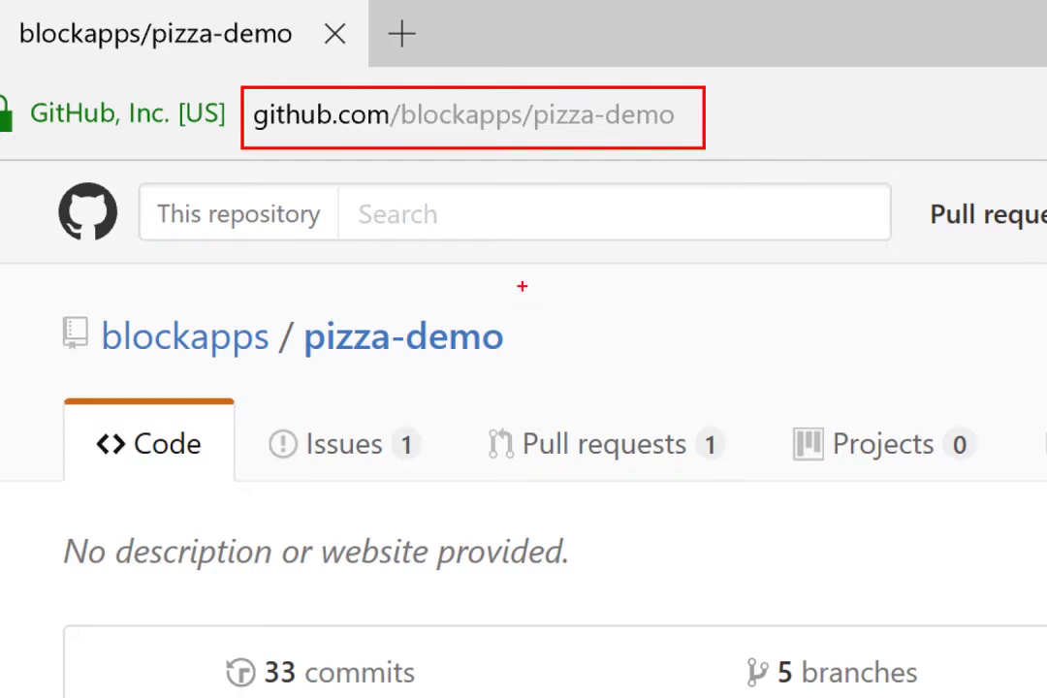
pyautogui.scroll(-5, 287, 341)
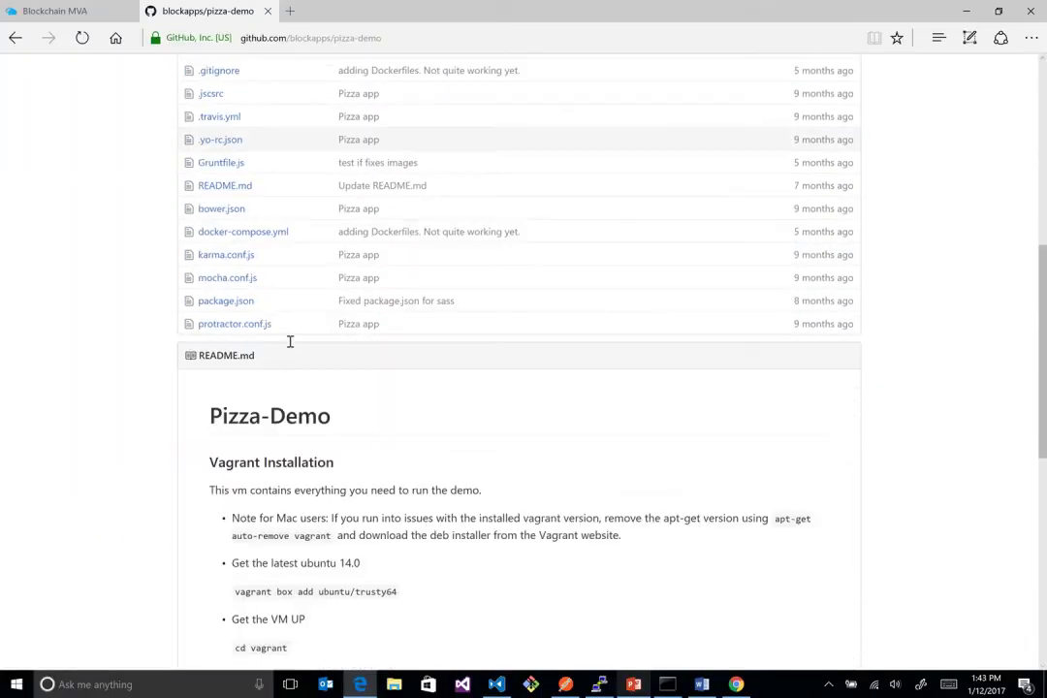
pyautogui.scroll(-3, 290, 342)
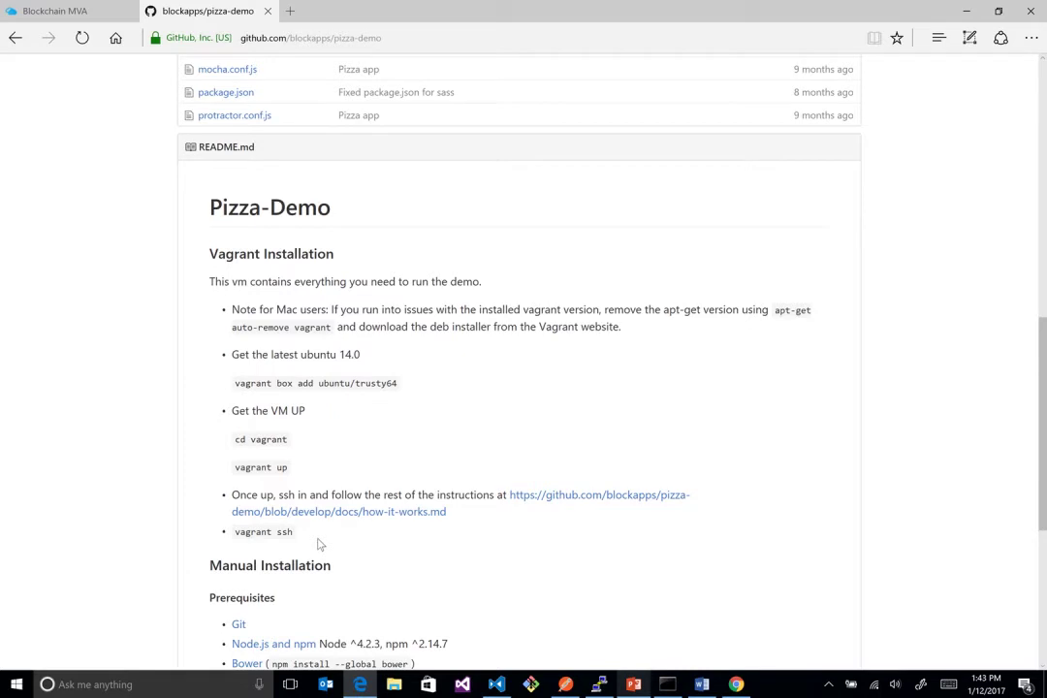
pyautogui.scroll(10, 279, 415)
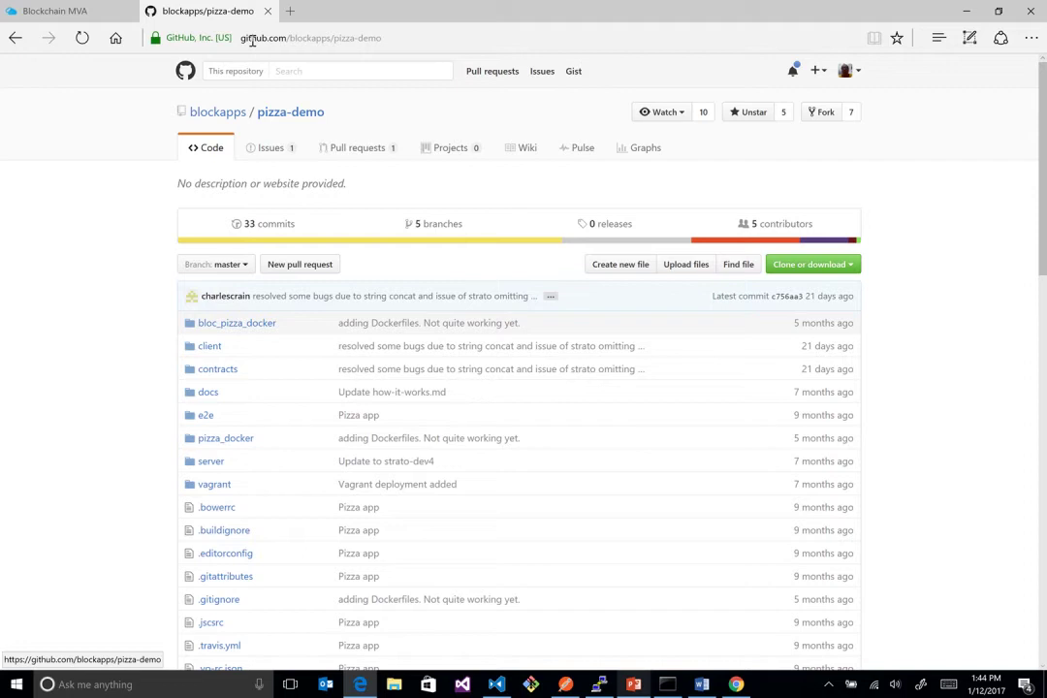
pyautogui.click(58, 11)
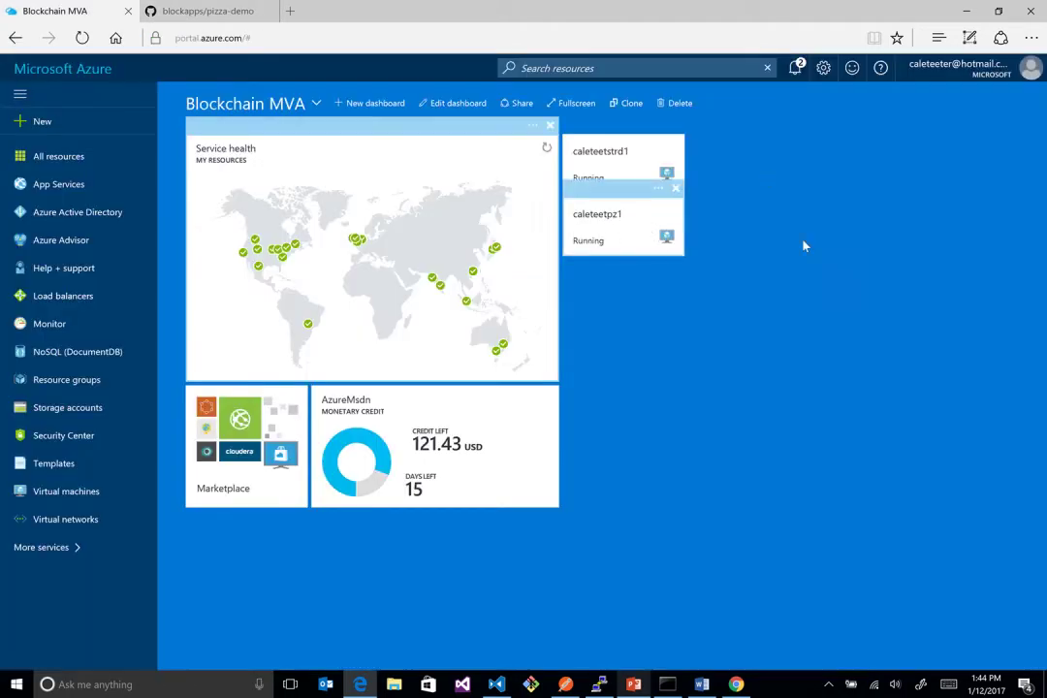
# Bring up Chrome at 52.184.198.39:9000/login and log in as pizzaMaker
pyautogui.click(968, 12)
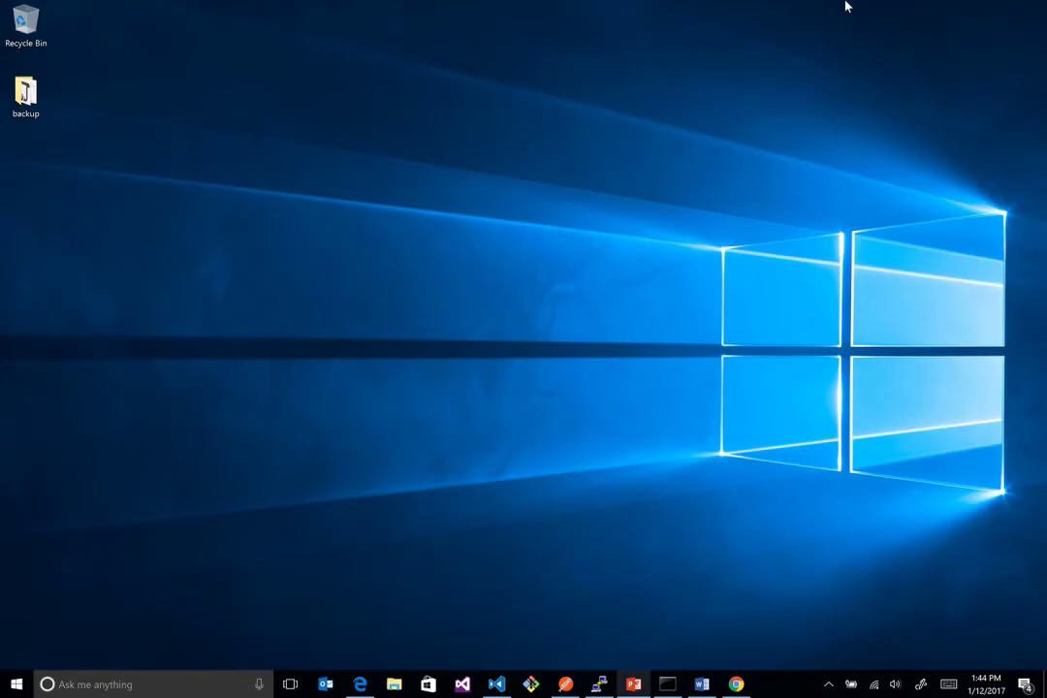
pyautogui.click(736, 685)
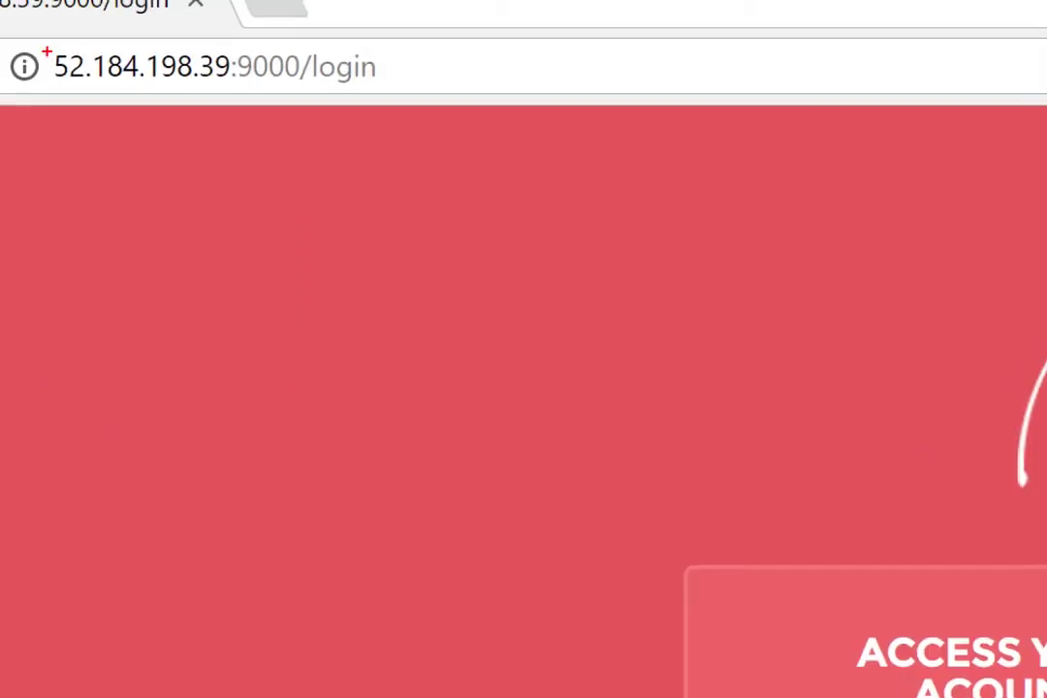
pyautogui.moveTo(44, 48)
pyautogui.mouseDown()
pyautogui.moveTo(234, 86)
pyautogui.moveTo(300, 87)
pyautogui.mouseUp()
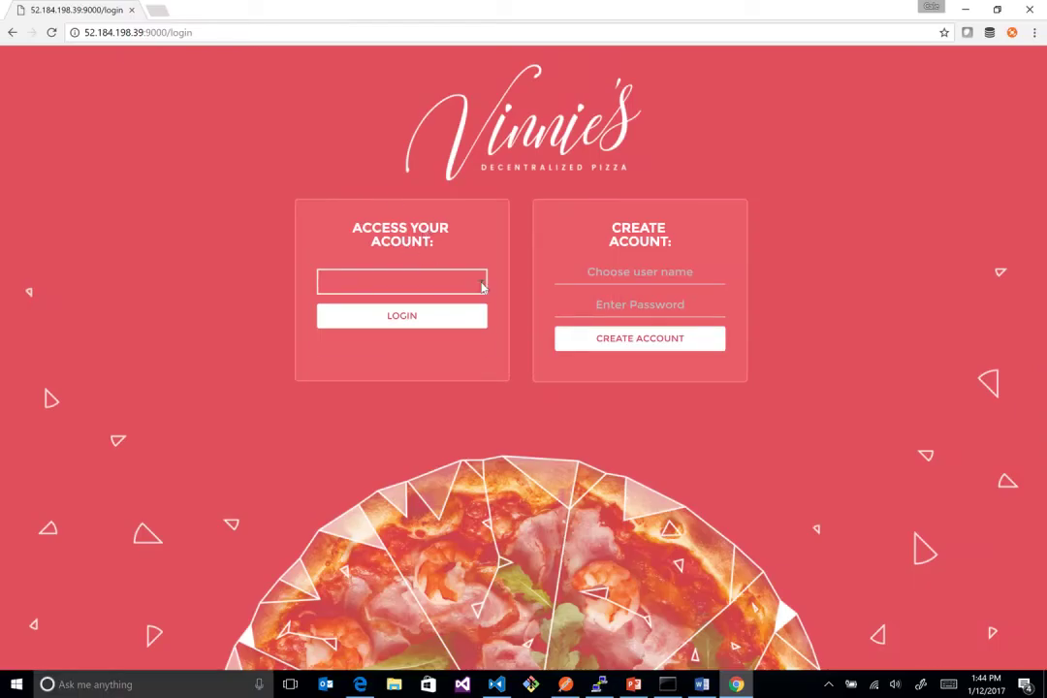
pyautogui.click(405, 283)
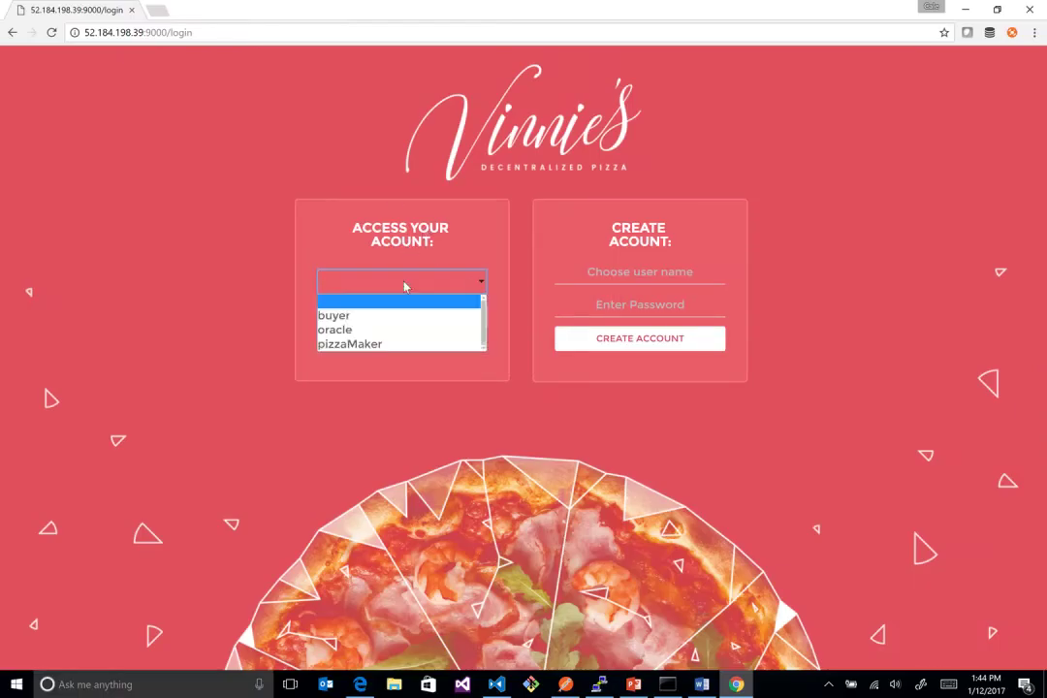
pyautogui.click(362, 345)
pyautogui.click(364, 316)
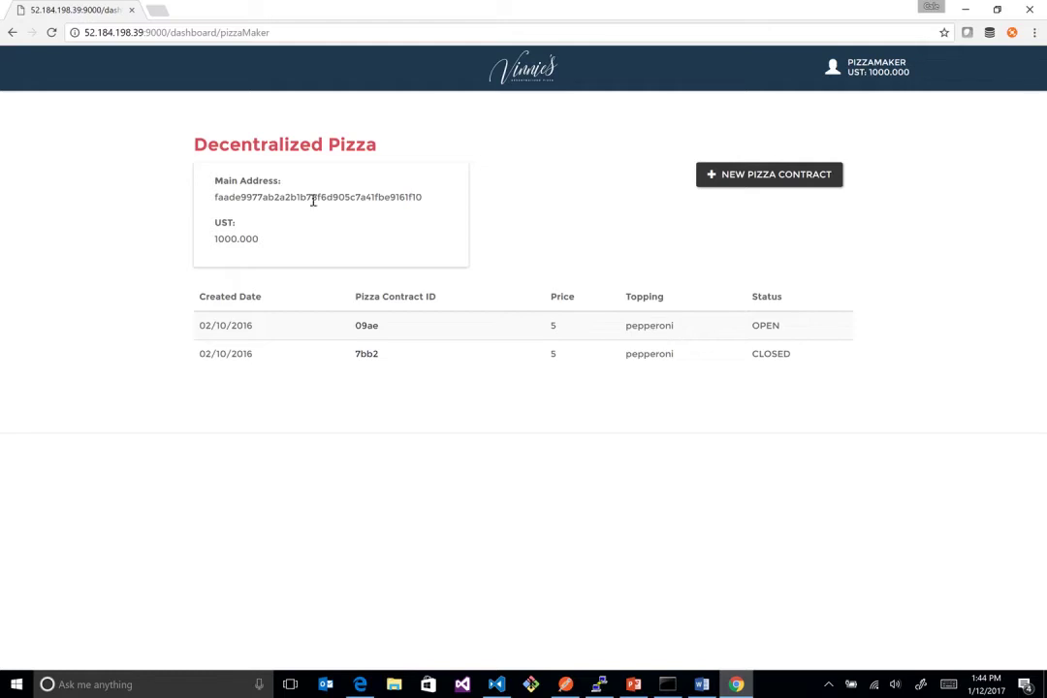
# Create a new pizza contract with Sausage topping priced at 5
pyautogui.click(805, 174)
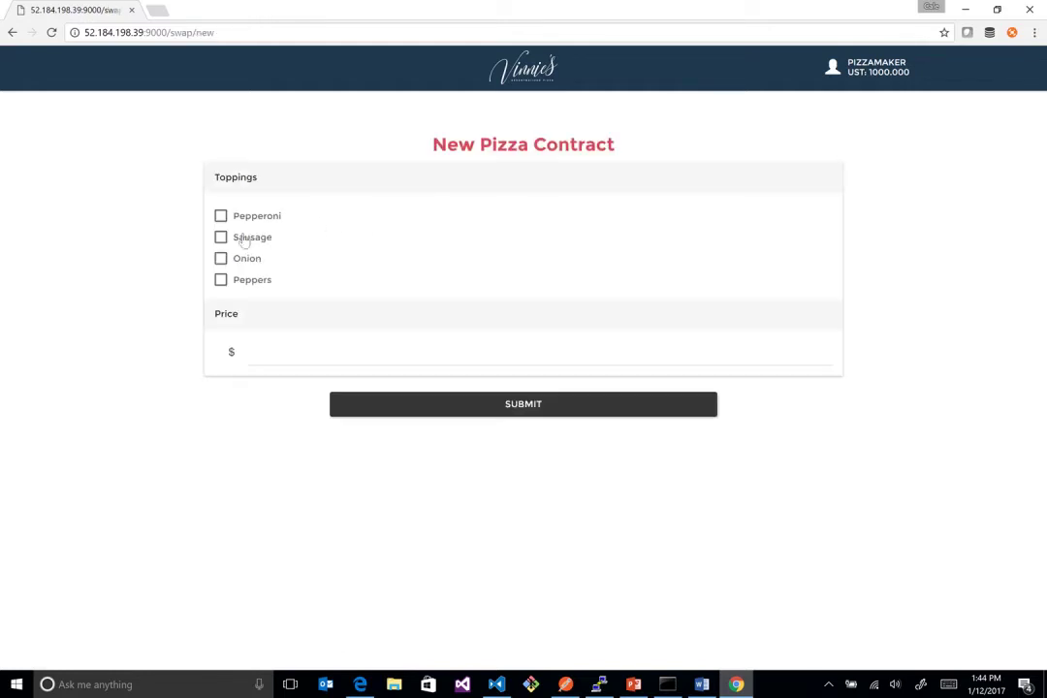
pyautogui.click(264, 355)
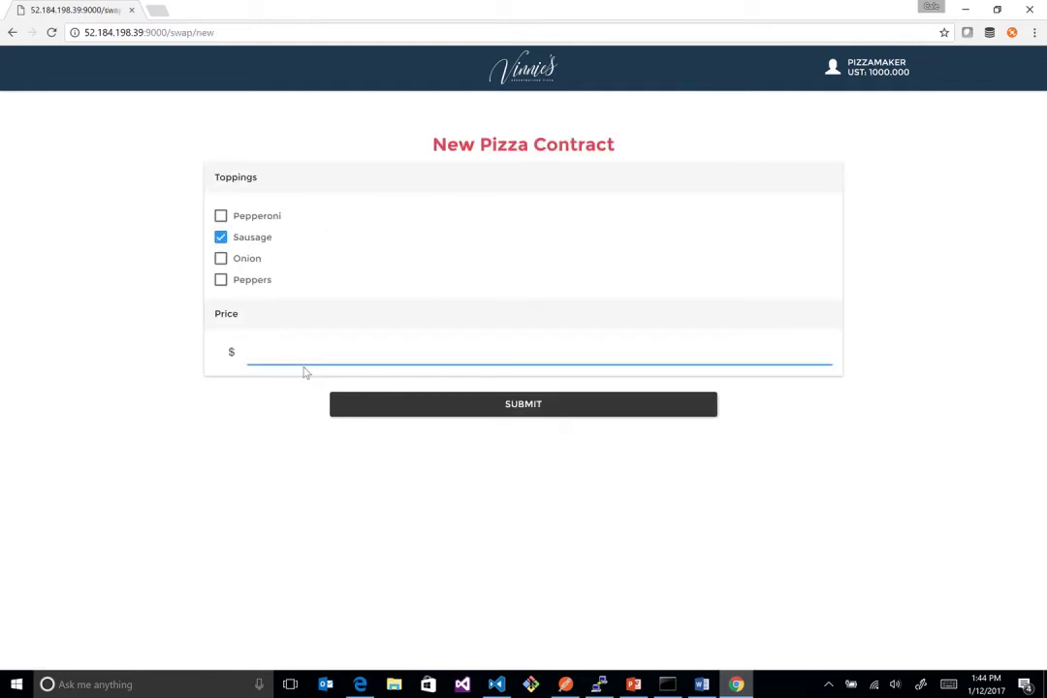
pyautogui.write('5')
pyautogui.click(417, 403)
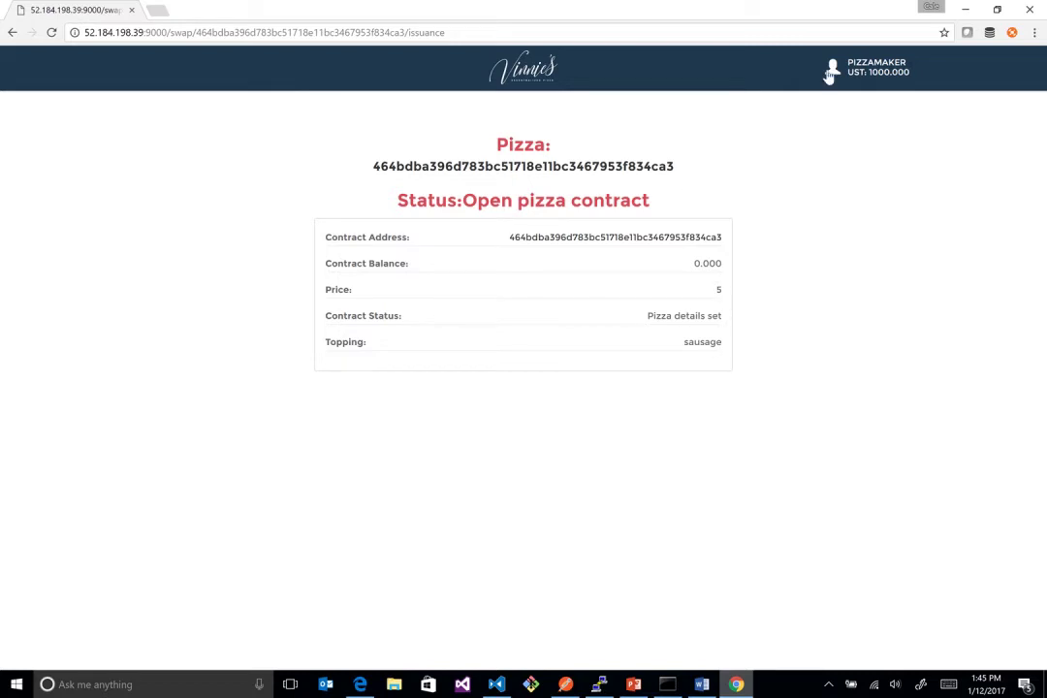
# Log out of the pizza maker account and log in as buyer
pyautogui.click(878, 68)
pyautogui.click(839, 124)
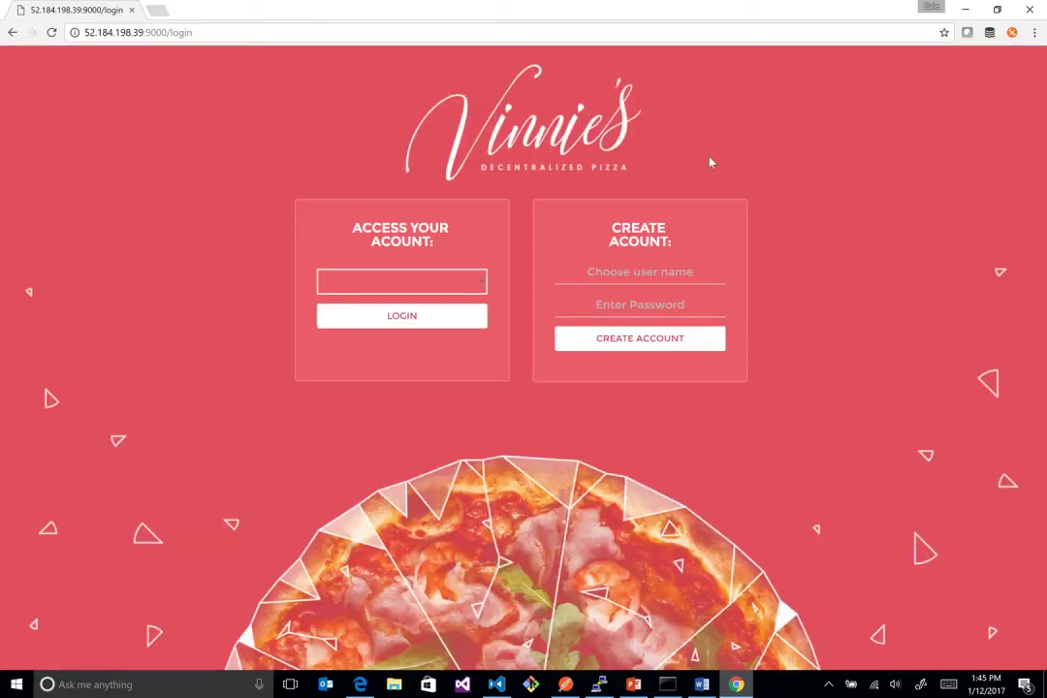
pyautogui.click(408, 281)
pyautogui.click(438, 316)
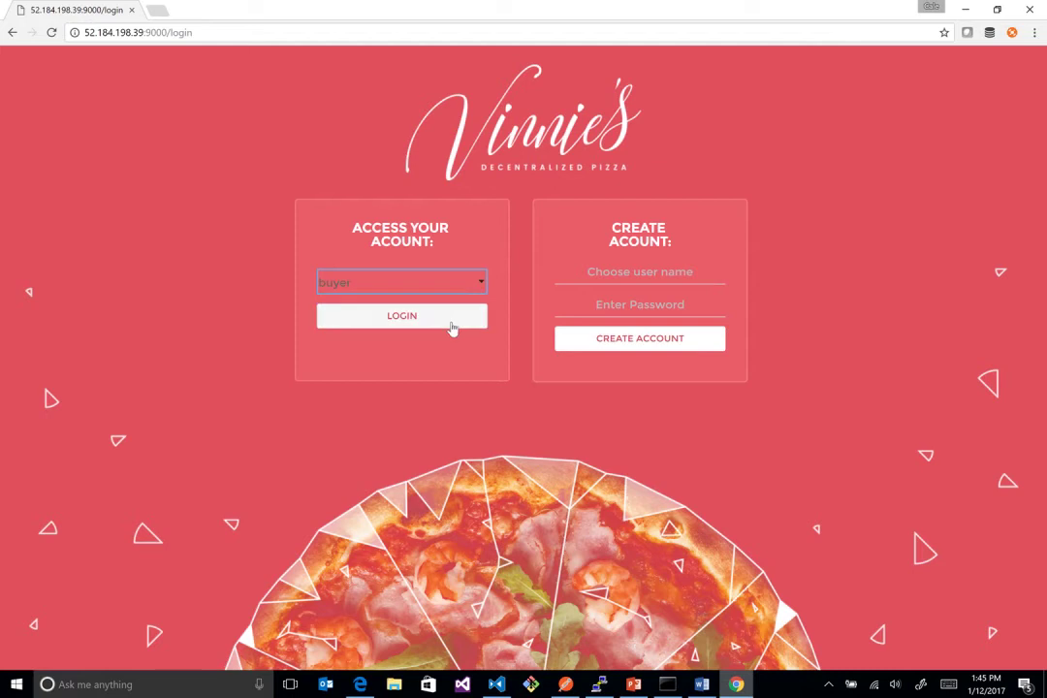
pyautogui.click(459, 315)
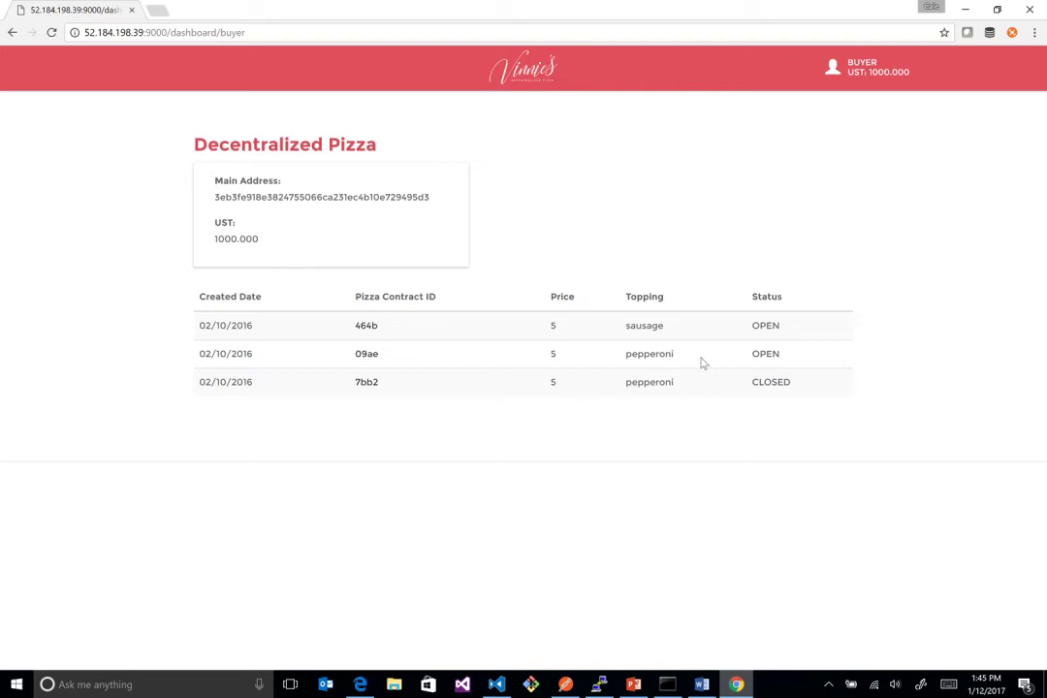
# Fund sausage contract 464b to order the pizza, signing the transaction with the account password
pyautogui.click(367, 327)
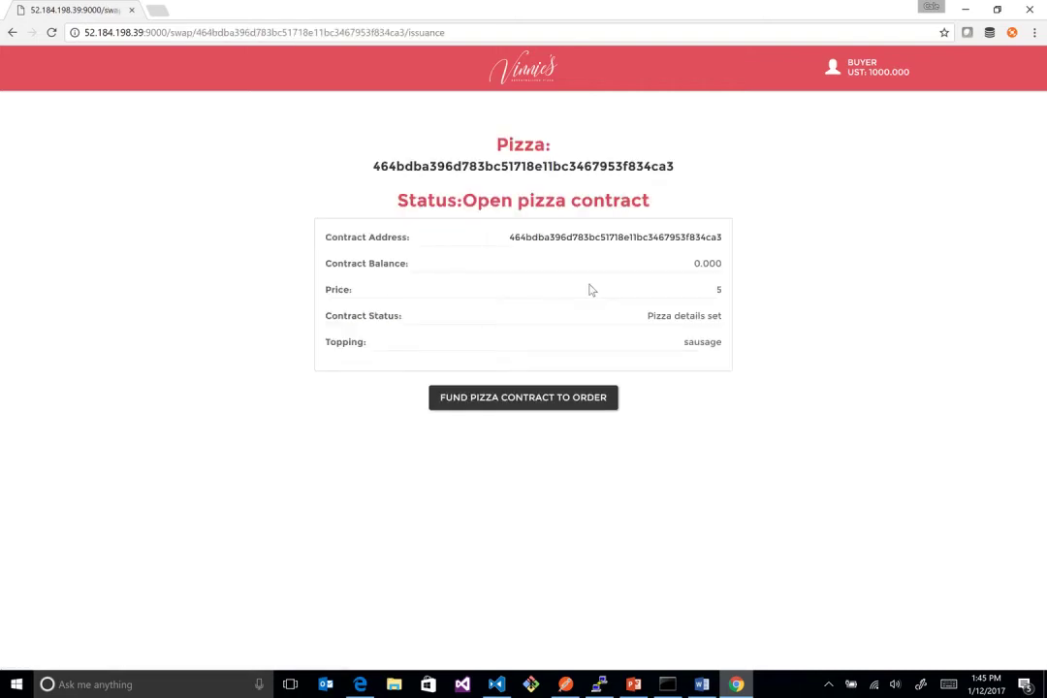
pyautogui.click(531, 403)
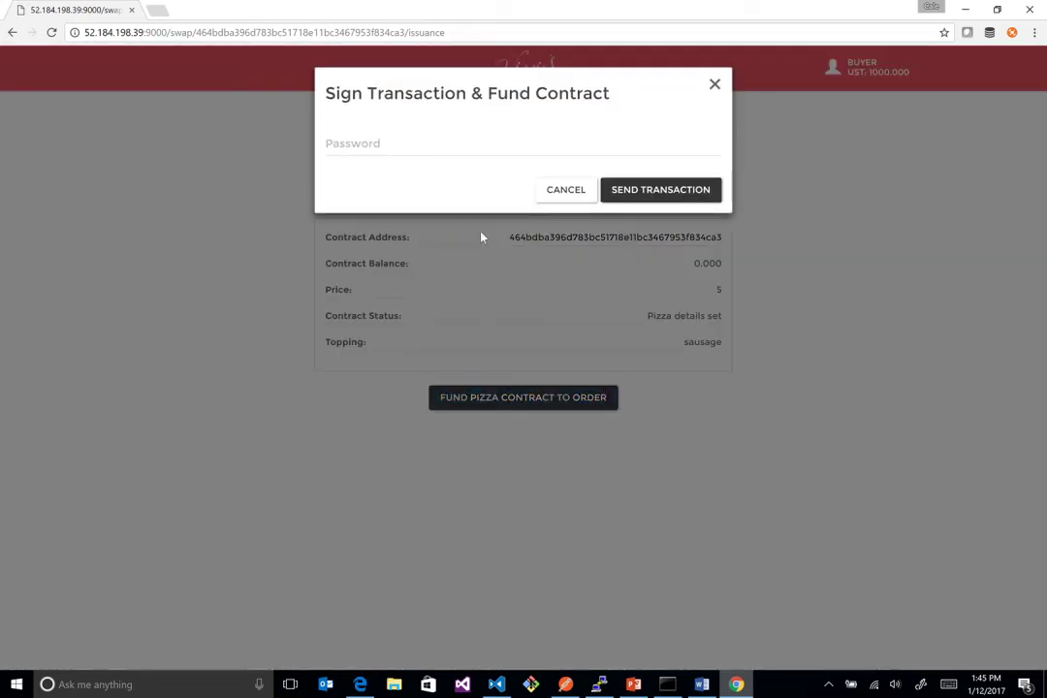
pyautogui.click(449, 143)
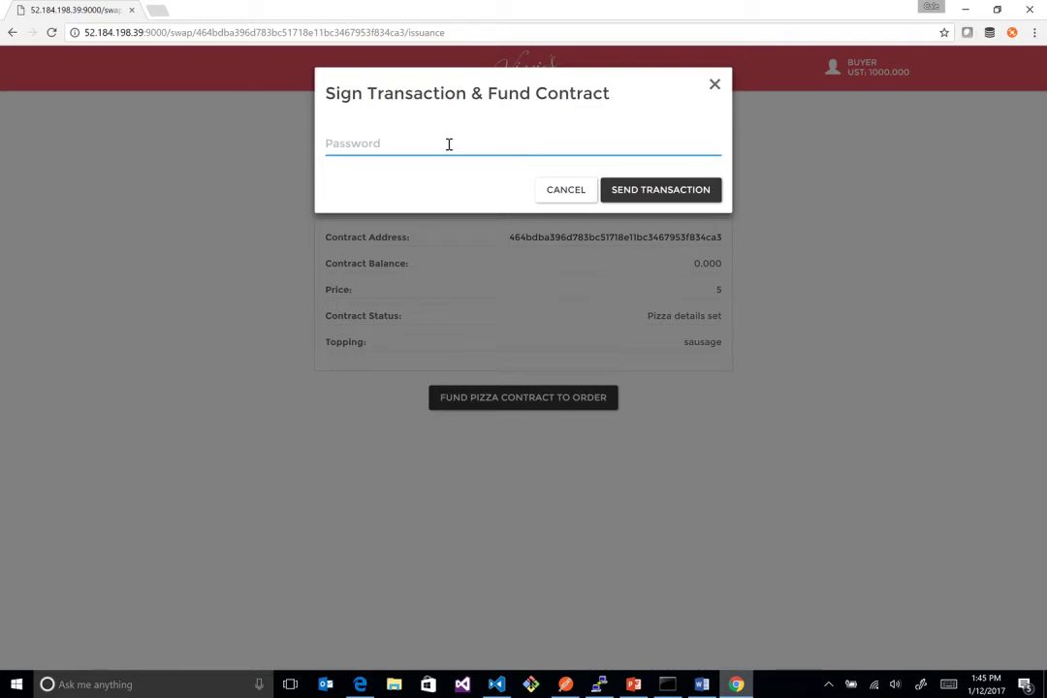
pyautogui.write('****')
pyautogui.click(639, 193)
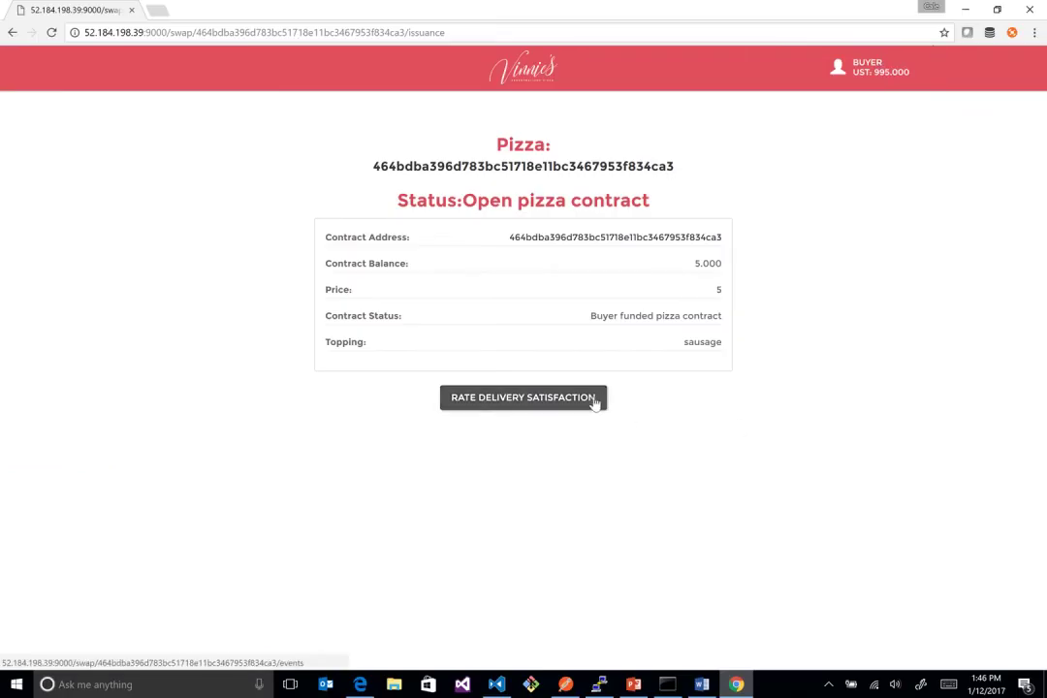
# Log out of the buyer account and log back in as oracle
pyautogui.click(869, 68)
pyautogui.click(845, 124)
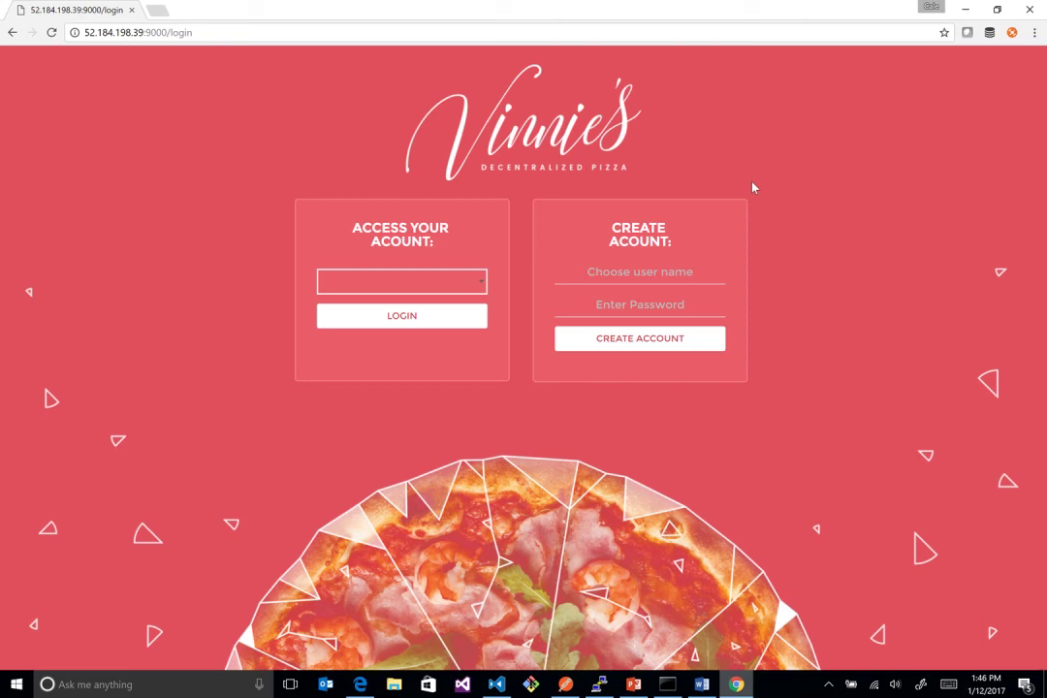
pyautogui.click(480, 281)
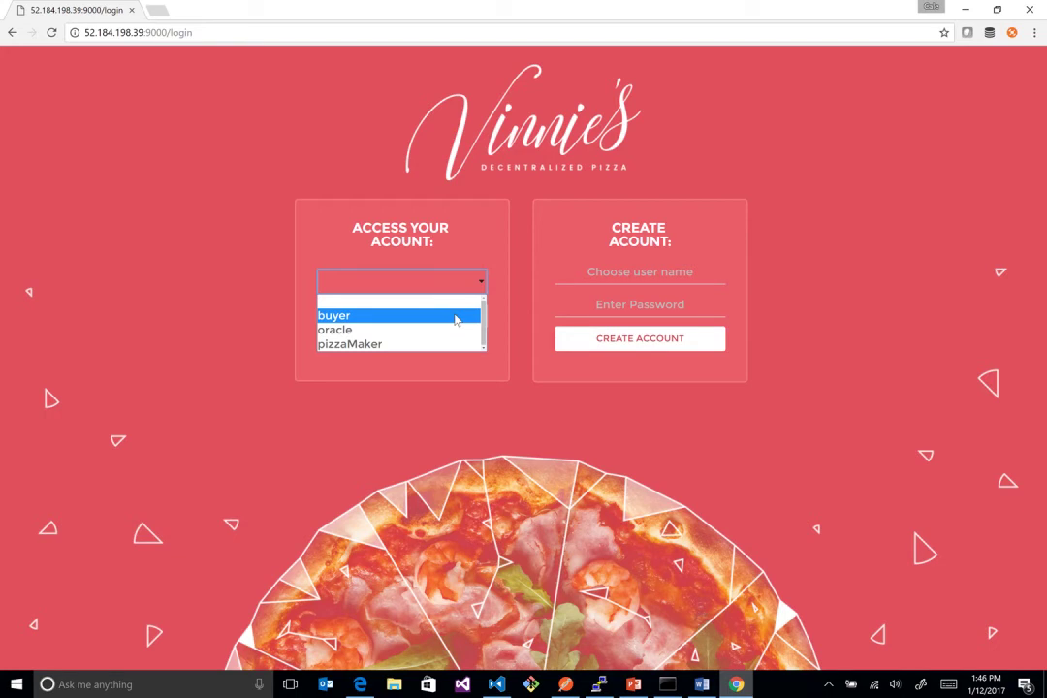
pyautogui.click(344, 334)
pyautogui.click(362, 323)
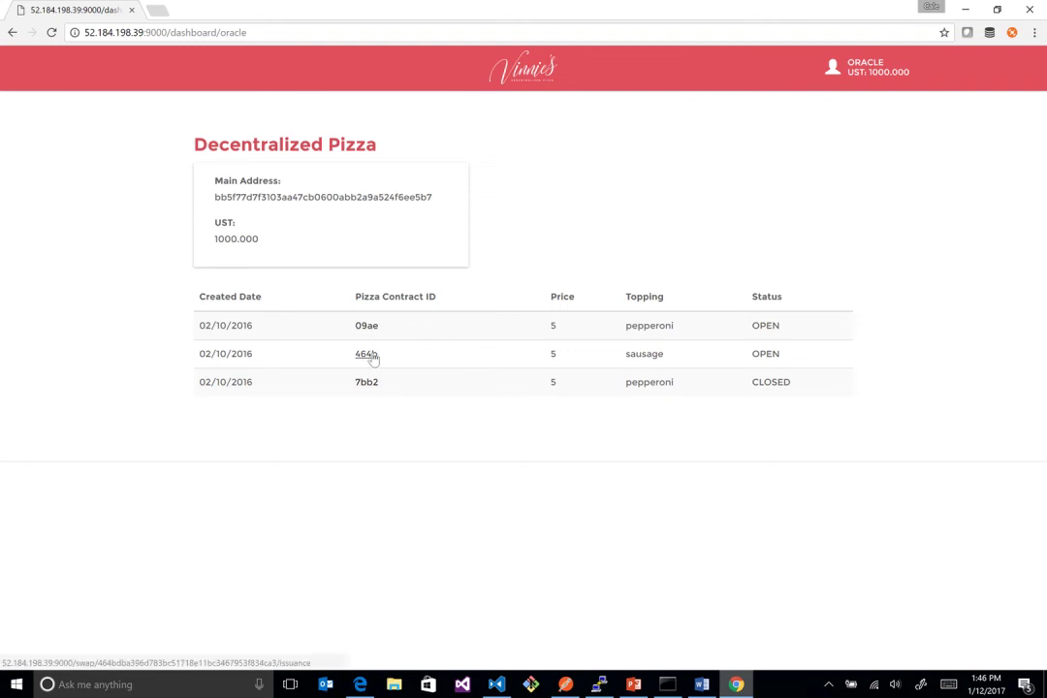
# On sausage contract 464b, rate delivery satisfaction HAPPY and dismiss the Contract Closed message
pyautogui.click(370, 356)
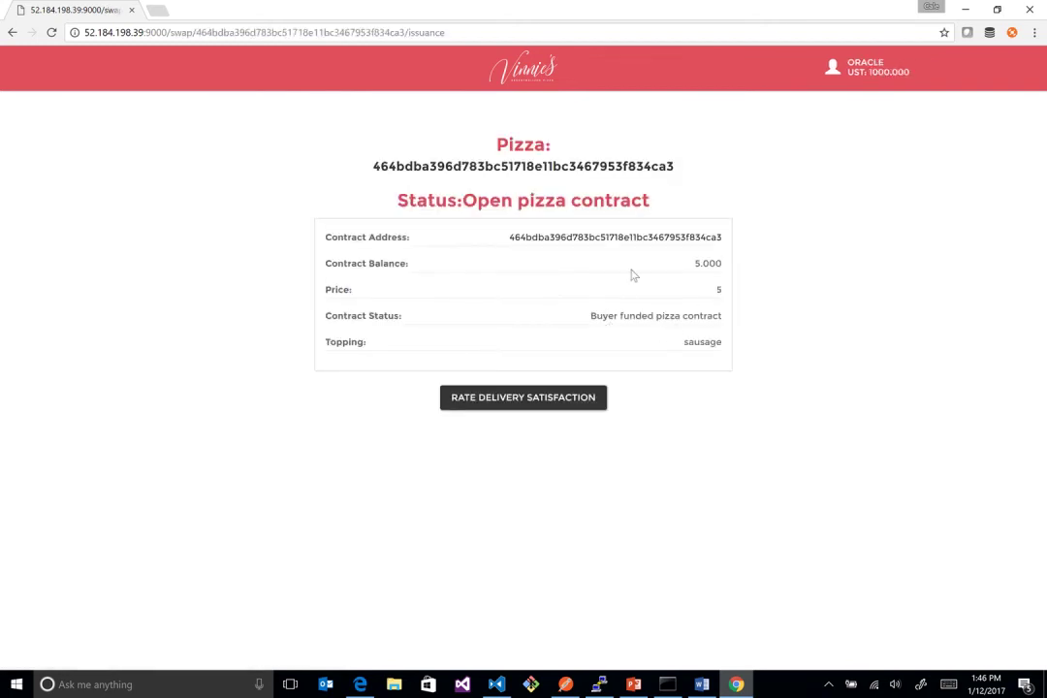
pyautogui.doubleClick(703, 263)
pyautogui.click(664, 289)
pyautogui.click(559, 398)
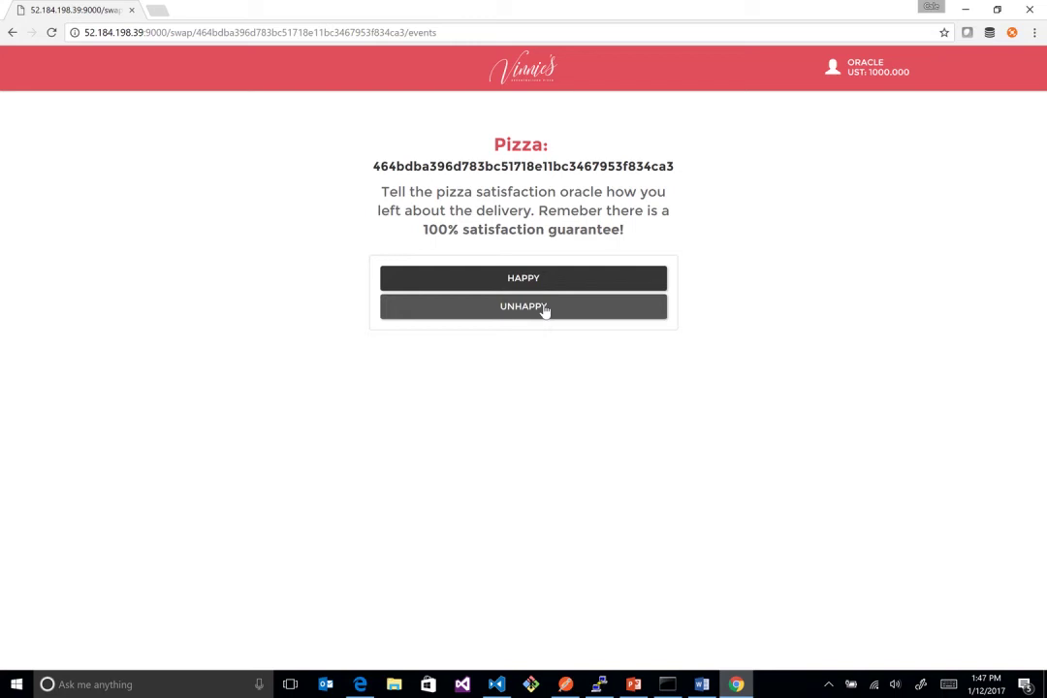
pyautogui.click(580, 282)
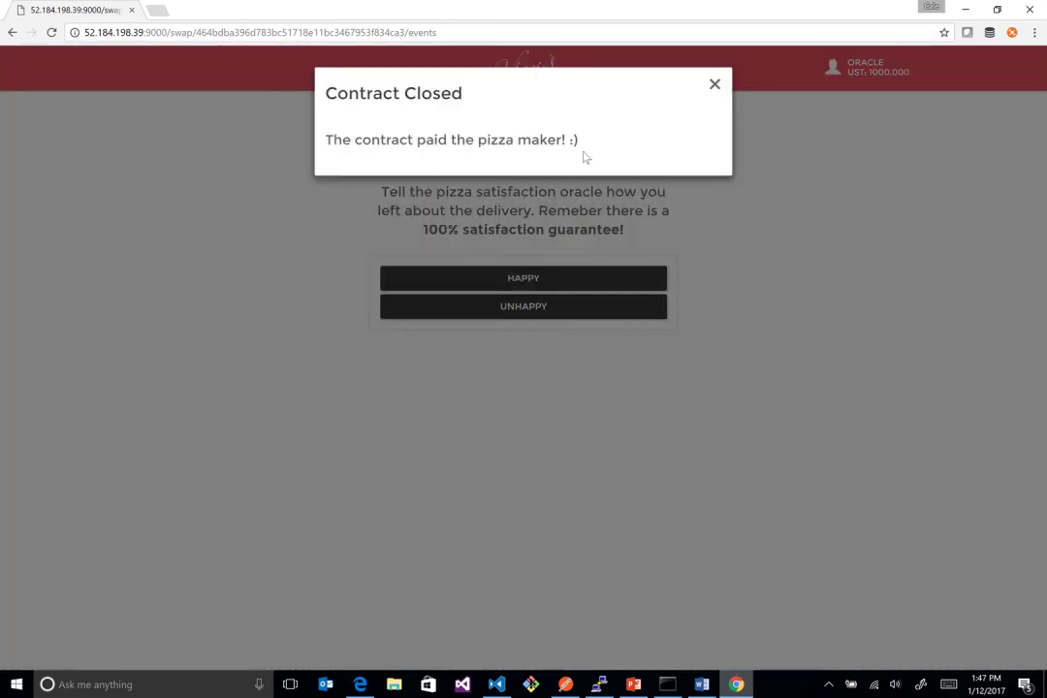
pyautogui.click(716, 86)
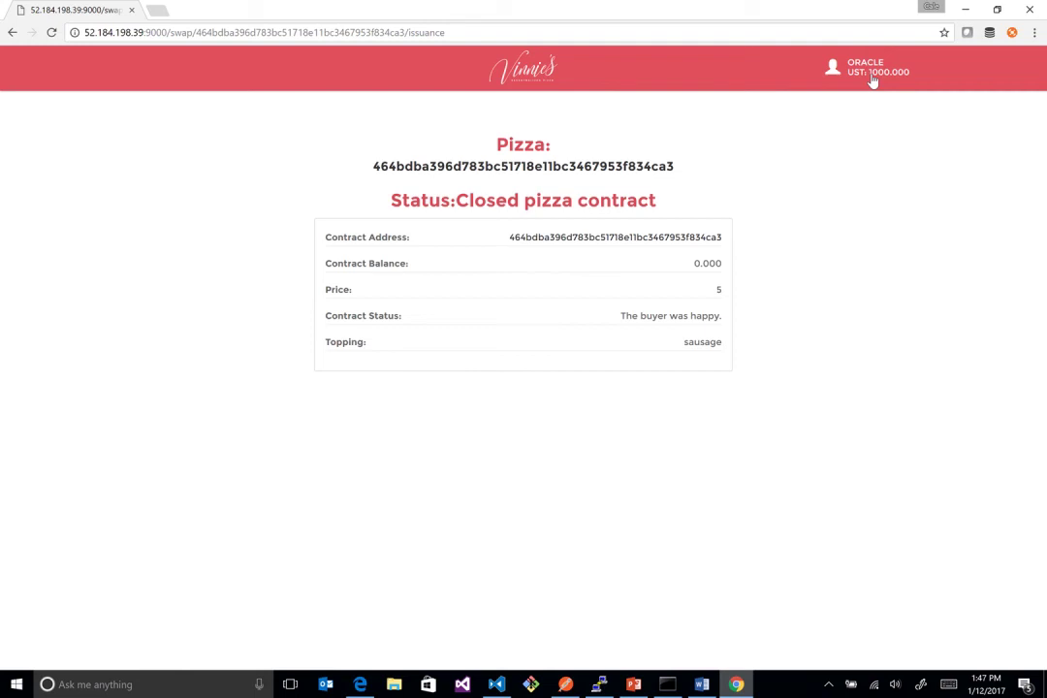
pyautogui.click(876, 76)
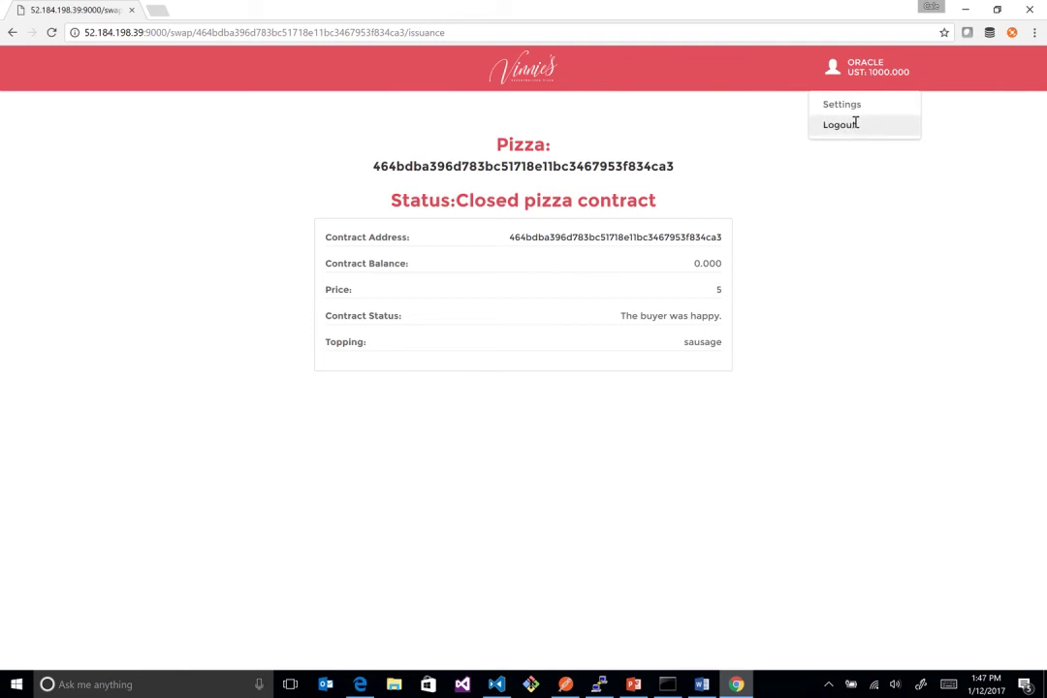
# Log in as pizzaMaker to check the 1005.000 UST balance, then log out
pyautogui.click(856, 123)
pyautogui.click(485, 282)
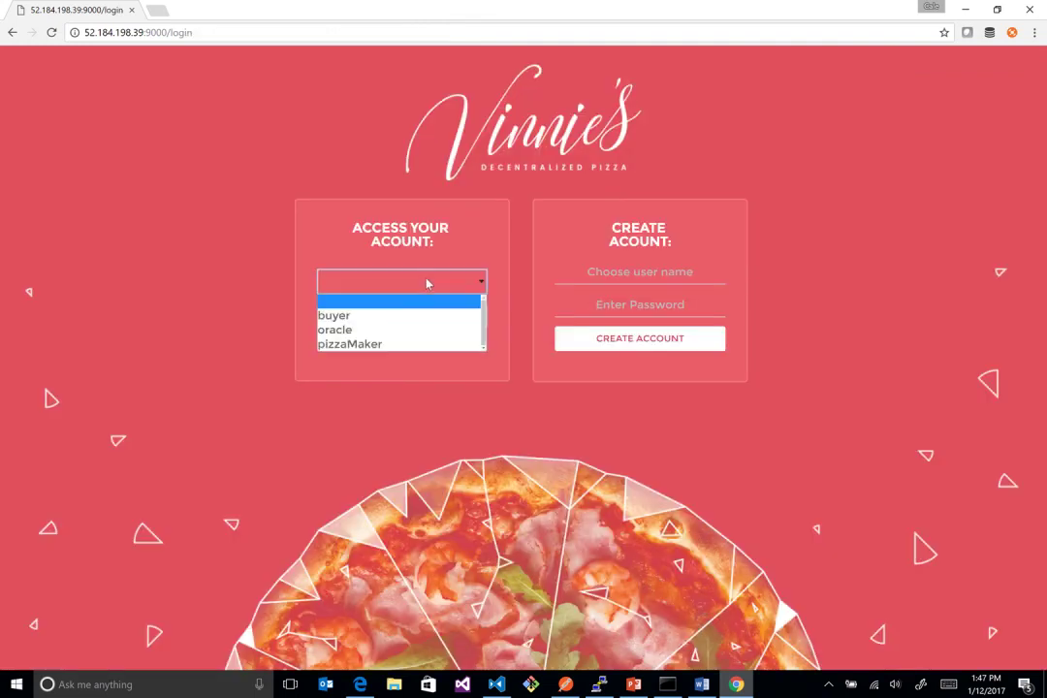
pyautogui.click(391, 345)
pyautogui.click(458, 323)
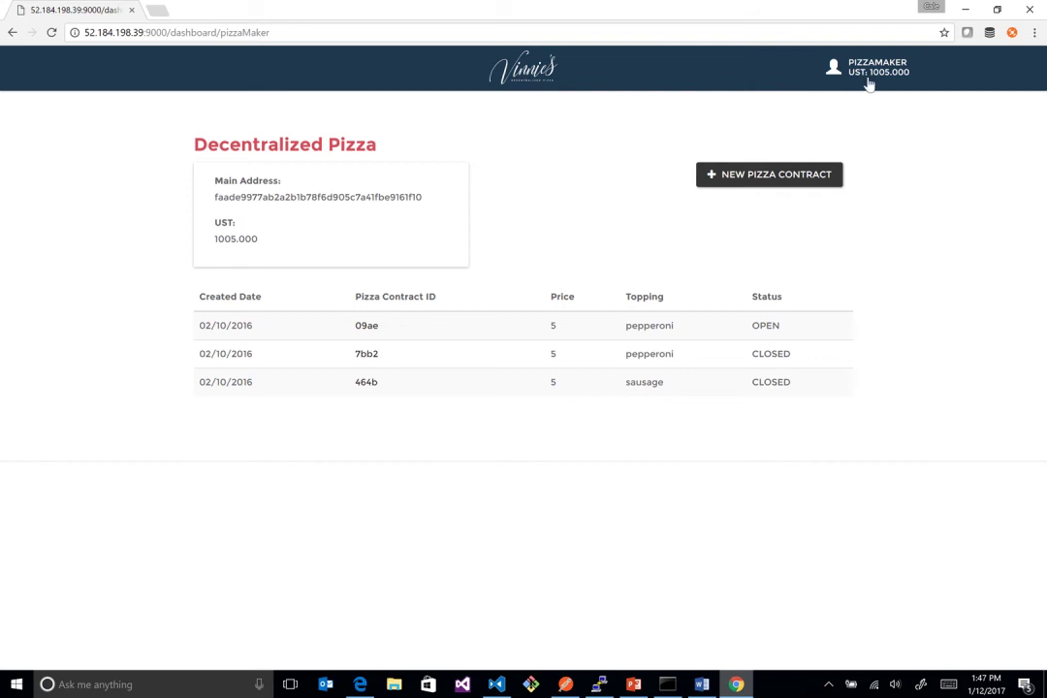
pyautogui.click(863, 76)
pyautogui.click(845, 124)
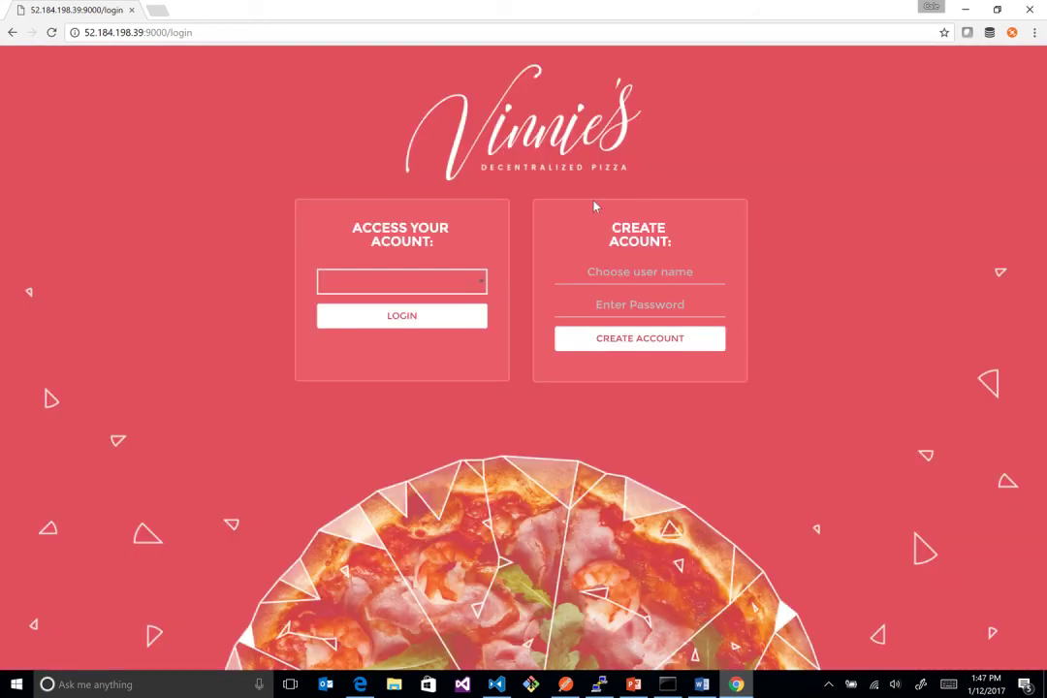